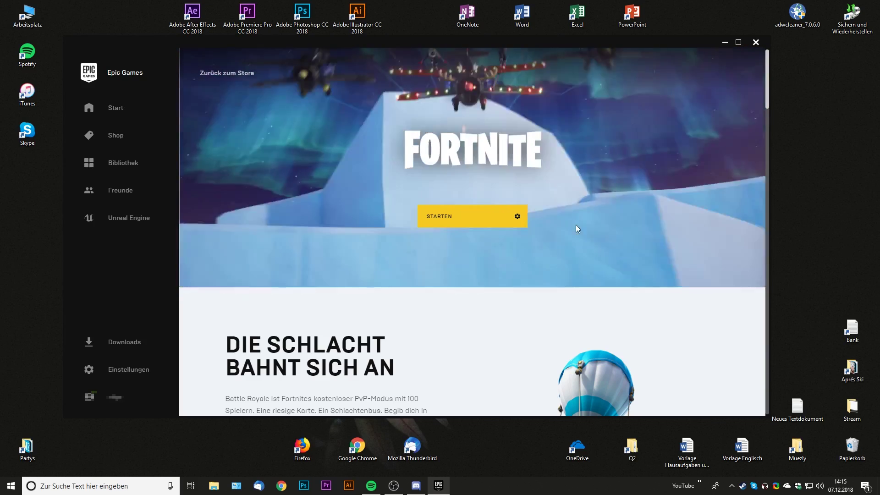
# Step: Minimize the launcher, search Windows for the power plan settings, try the Ausbalanciert plan, and activate the Höchstleistung plan
pyautogui.click(725, 46)
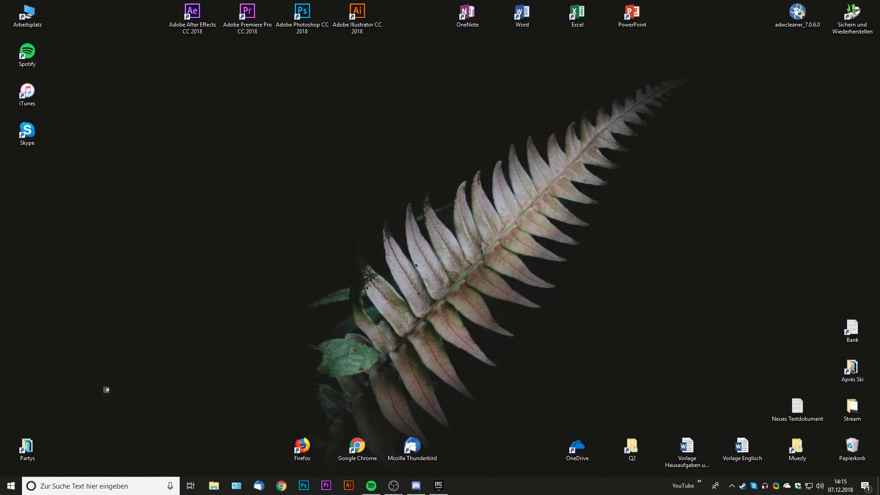
pyautogui.click(11, 485)
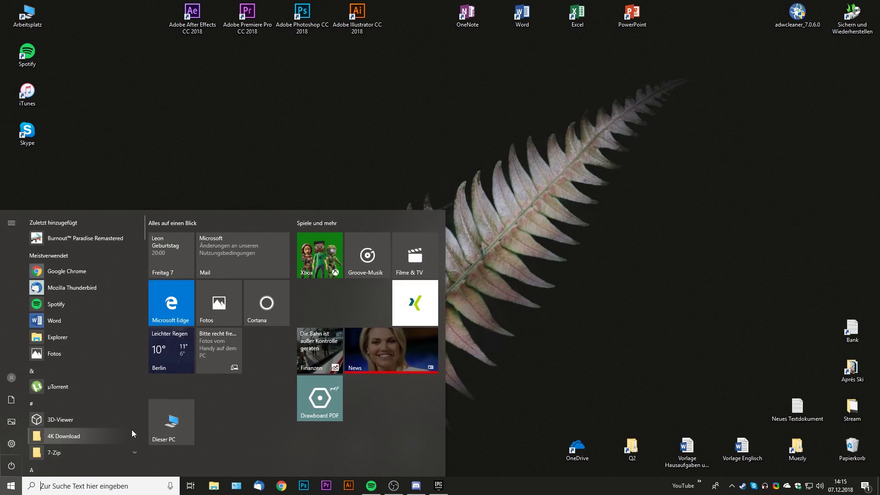
pyautogui.write('ener')
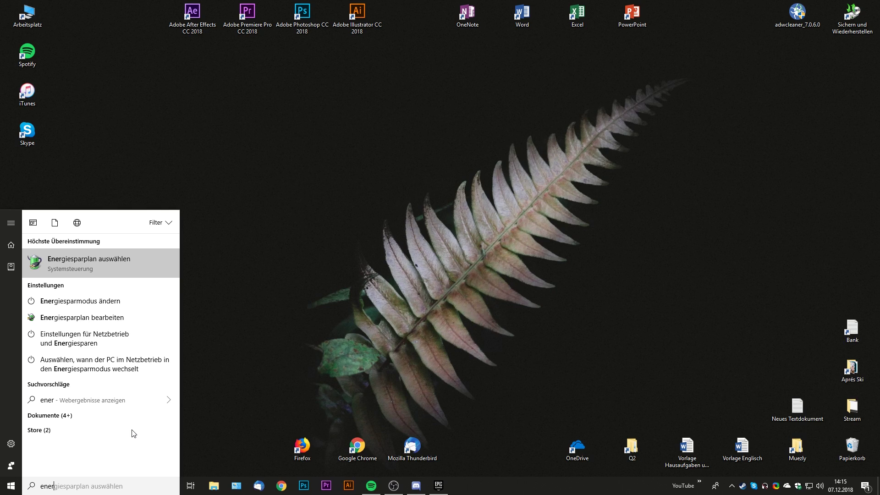
pyautogui.click(96, 271)
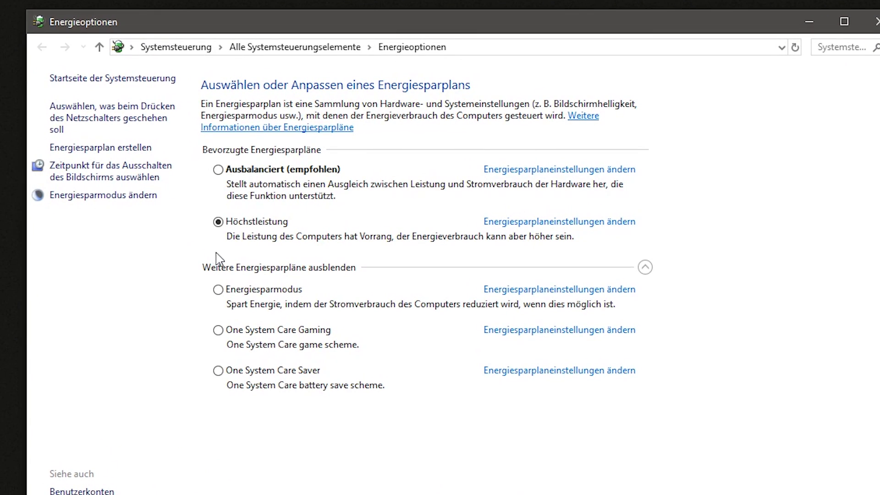
pyautogui.click(261, 172)
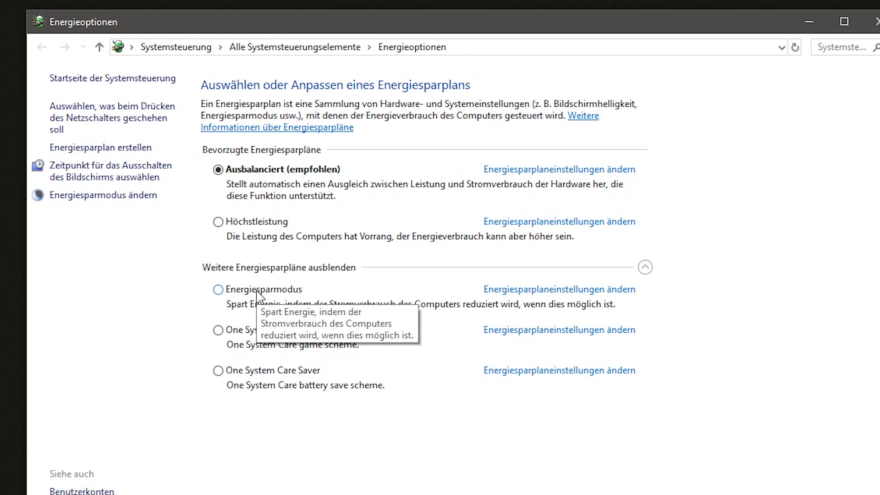
pyautogui.click(248, 224)
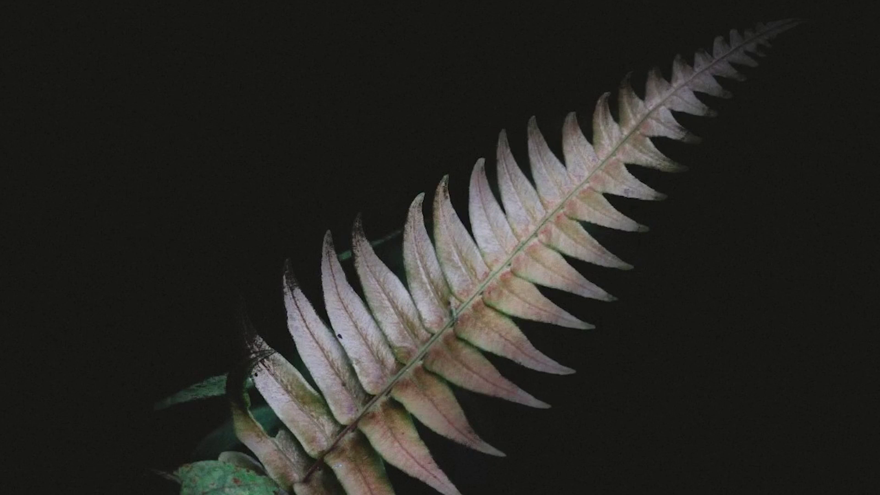
# Step: Find the Spieleleiste settings with a Windows search for "spiele", check whether the game bar is enabled, and close the settings
pyautogui.click(91, 480)
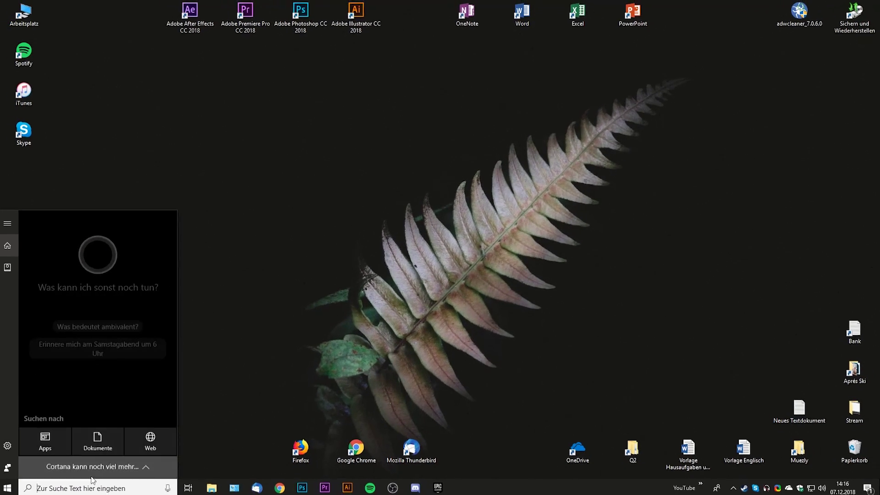
pyautogui.write('spiele')
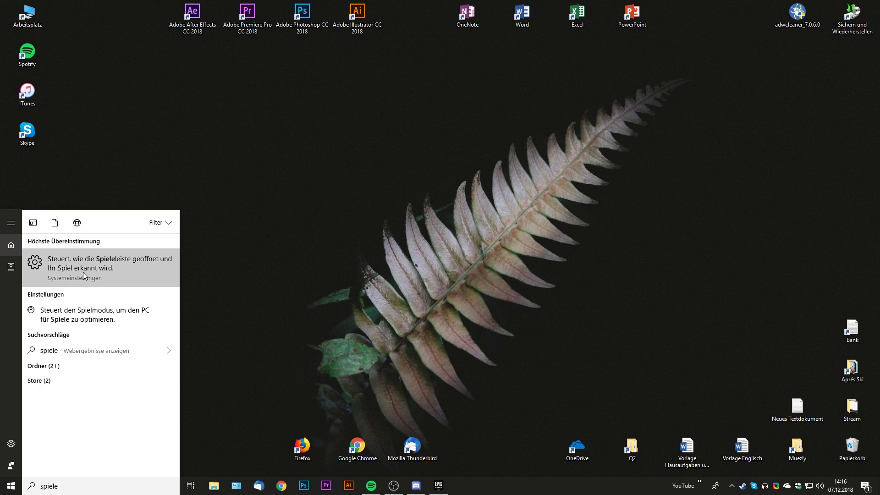
pyautogui.click(140, 266)
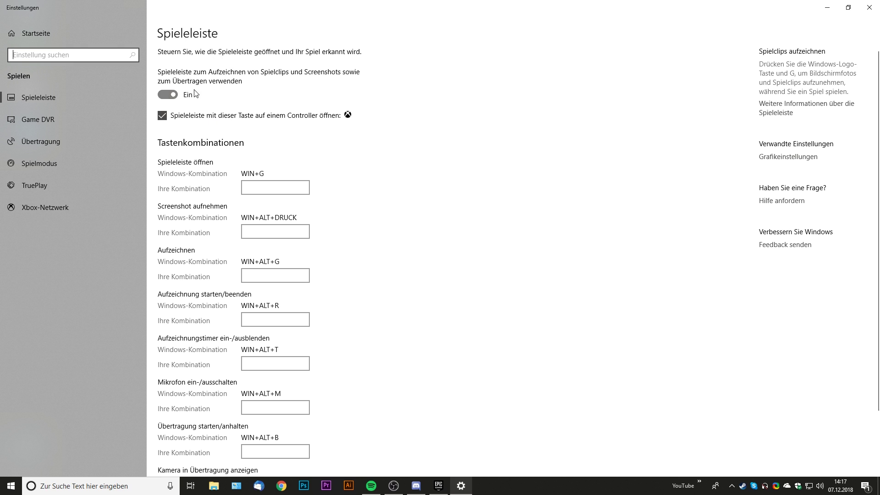
pyautogui.click(869, 9)
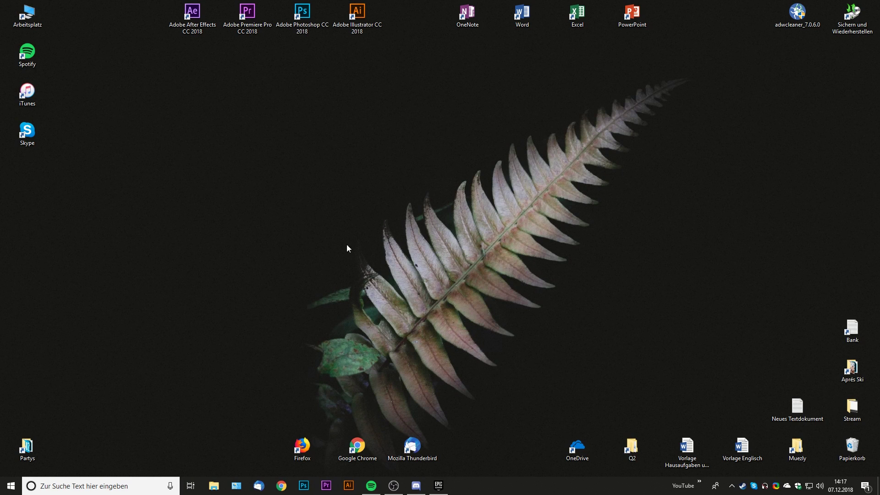
# Step: Check the background programs in the system tray and review the Autostart entries in Task Manager
pyautogui.click(731, 485)
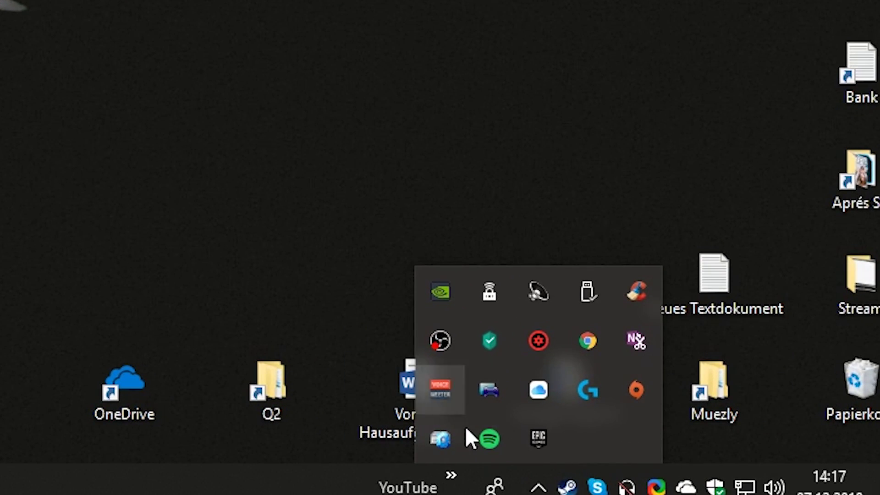
pyautogui.click(542, 486)
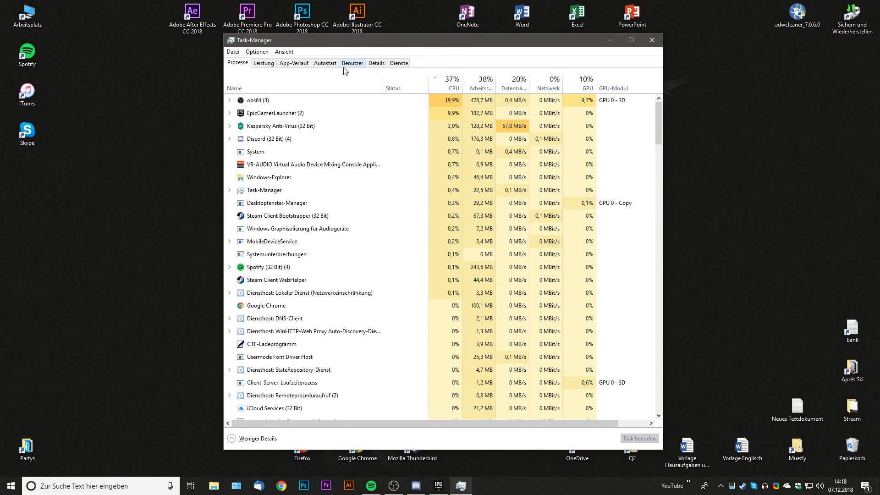
pyautogui.click(325, 65)
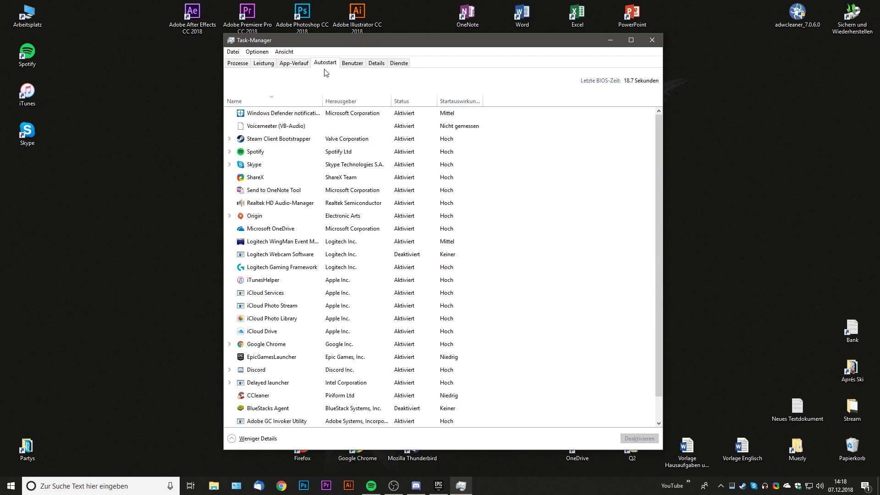
pyautogui.scroll(-1, 416, 219)
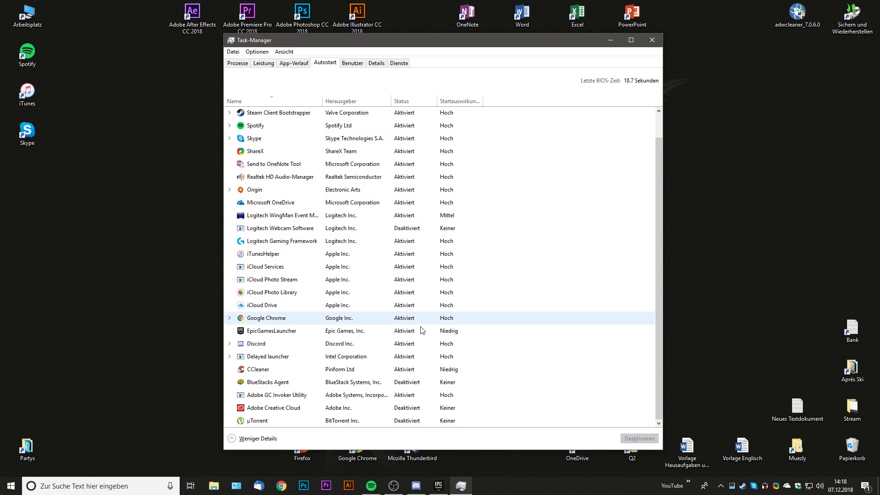
pyautogui.scroll(1, 421, 327)
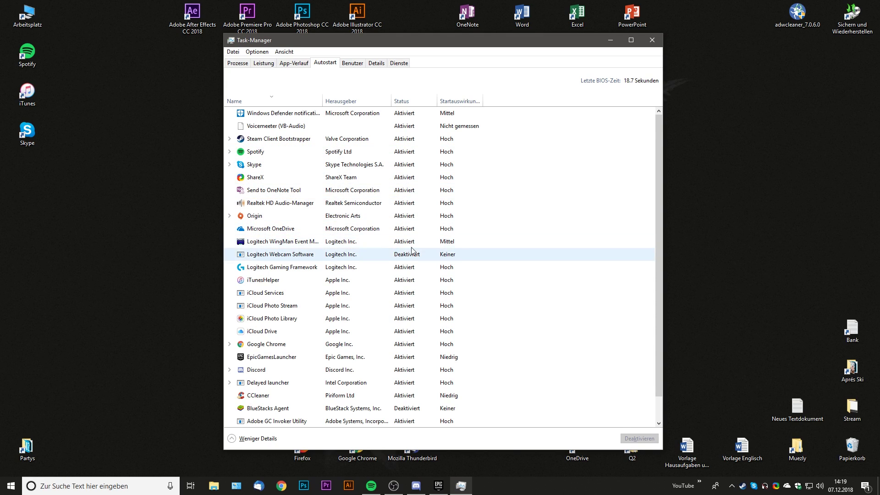
pyautogui.rightClick(404, 157)
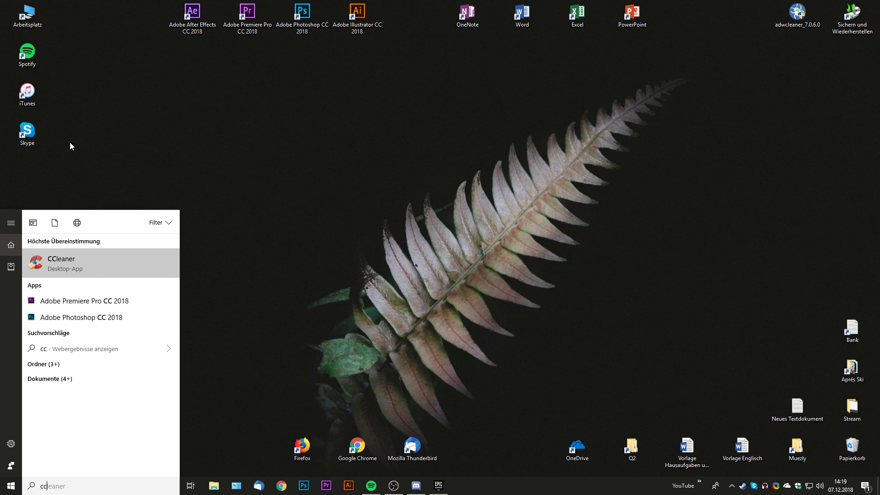
# Step: Open CCleaner, review the programs in its Autostart list, and close it
pyautogui.click(65, 267)
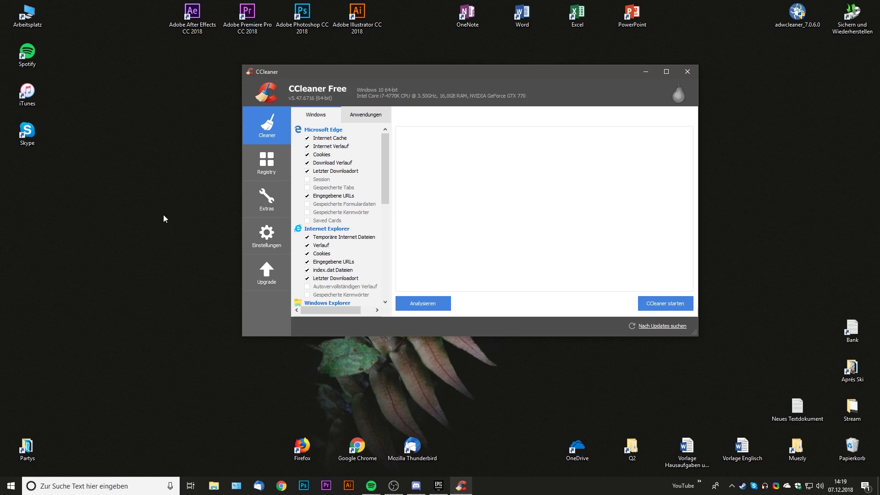
pyautogui.click(263, 201)
pyautogui.click(315, 131)
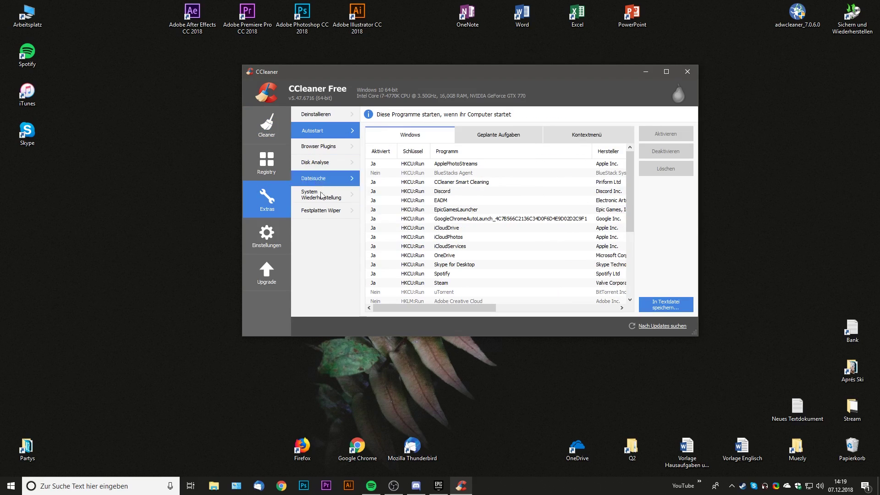
pyautogui.scroll(-1, 479, 229)
pyautogui.scroll(1, 486, 236)
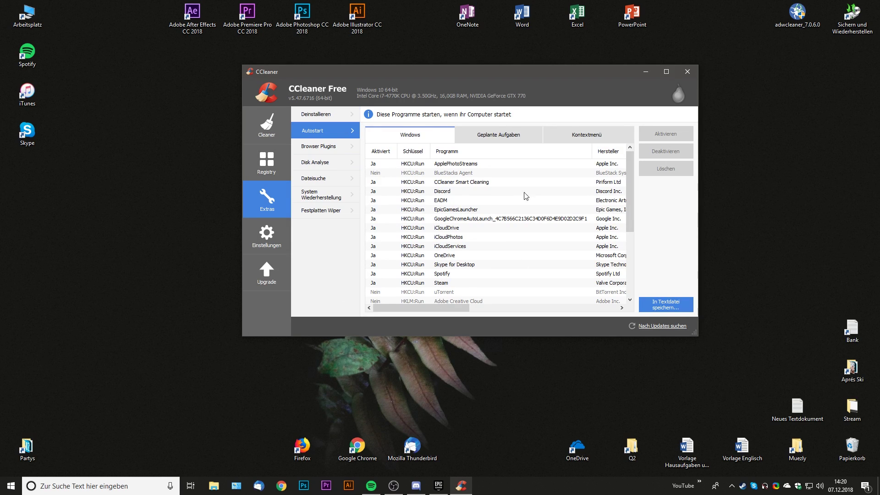
pyautogui.click(266, 124)
pyautogui.click(267, 199)
pyautogui.scroll(-2, 490, 247)
pyautogui.scroll(2, 522, 265)
pyautogui.click(688, 73)
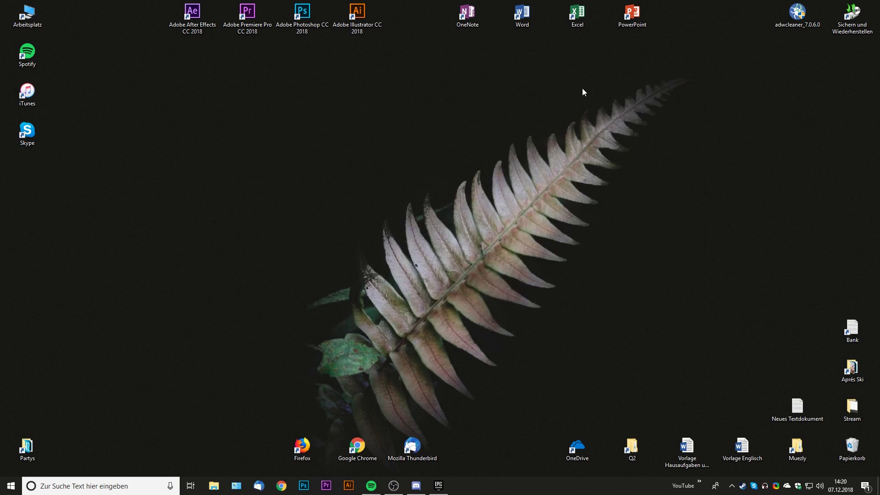
# Step: Open the Dieser PC folder, check the free space on the drives, and close the window
pyautogui.doubleClick(32, 20)
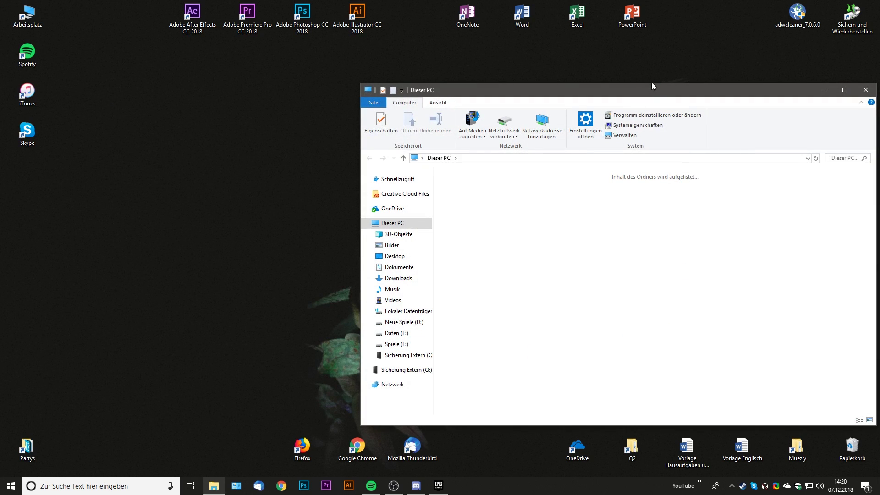
pyautogui.moveTo(656, 92); pyautogui.dragTo(456, 58)
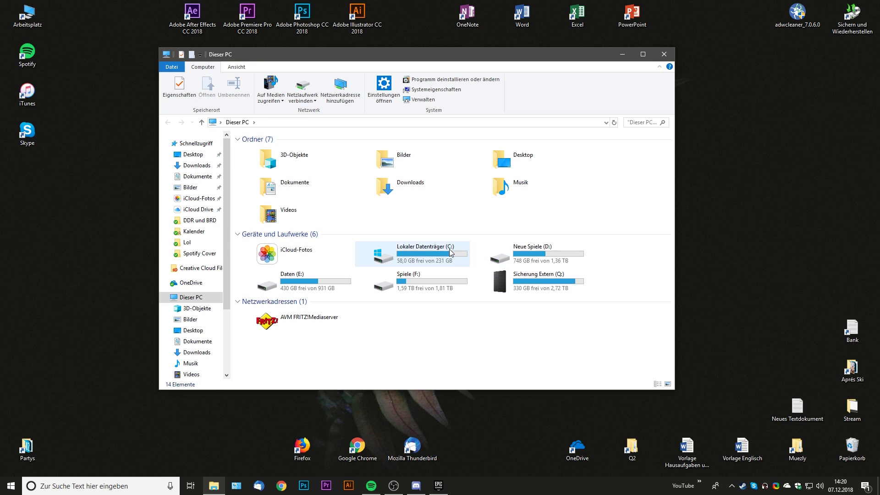
pyautogui.click(662, 56)
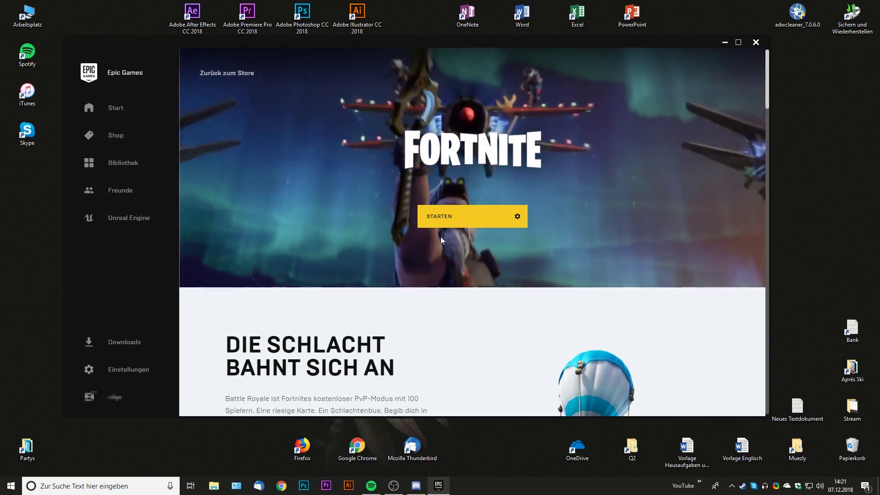
# Step: Expand Fortnite's options in the Epic Games Launcher settings and examine the full entry of its additional command-line parameters
pyautogui.click(73, 370)
pyautogui.scroll(-3, 224, 325)
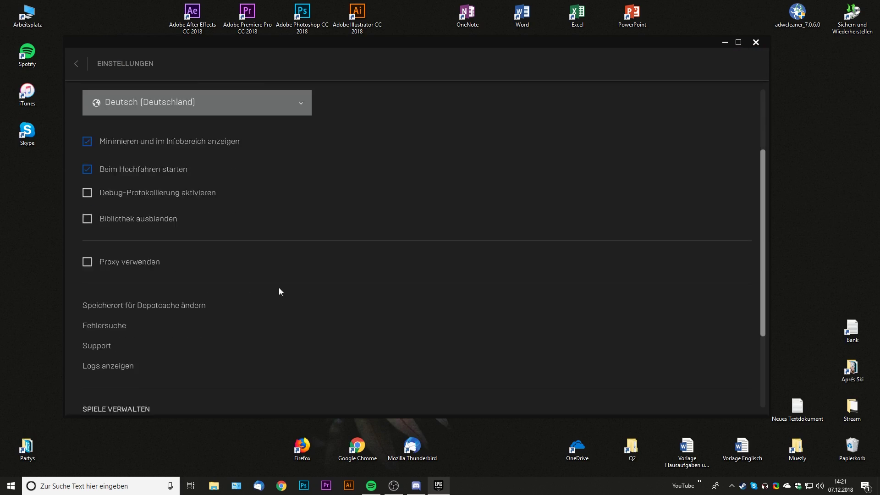
pyautogui.scroll(-3, 281, 291)
pyautogui.click(90, 333)
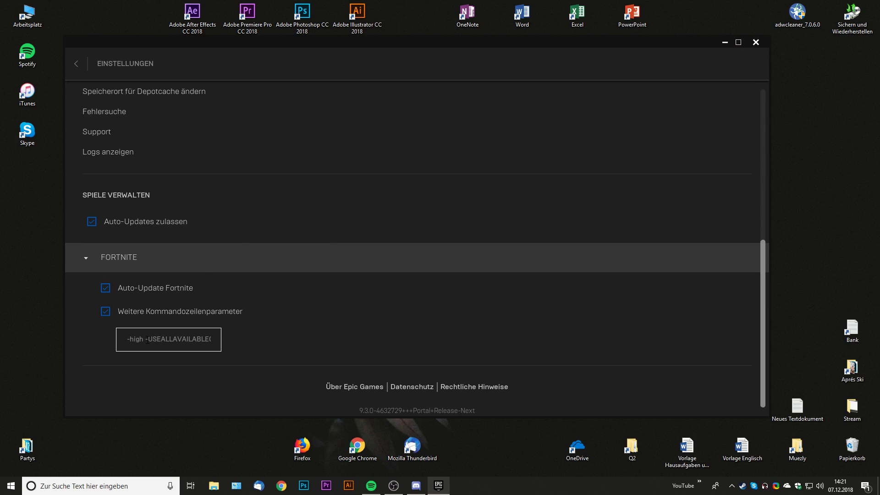
pyautogui.click(132, 339)
pyautogui.press('End')
pyautogui.moveTo(209, 340); pyautogui.dragTo(124, 340)
pyautogui.click(254, 342)
pyautogui.moveTo(157, 340); pyautogui.dragTo(267, 339)
pyautogui.click(77, 65)
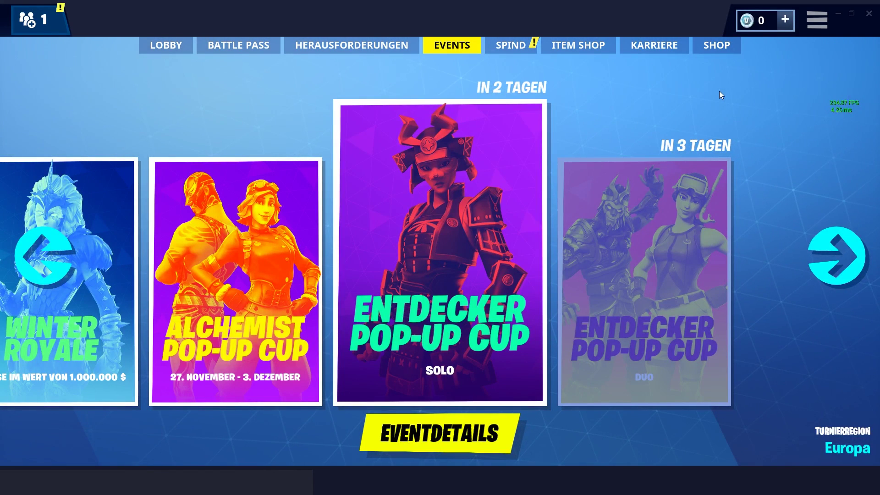
# Step: Open the graphics settings in Fortnite
pyautogui.click(817, 20)
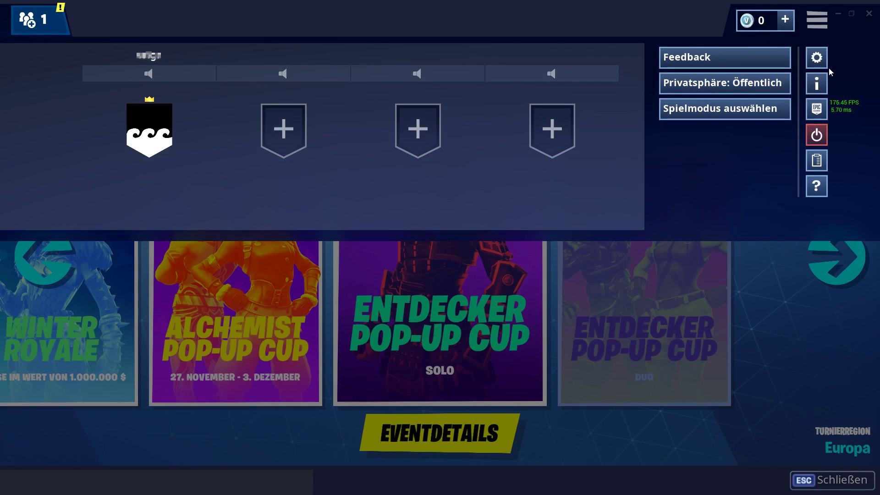
pyautogui.click(816, 58)
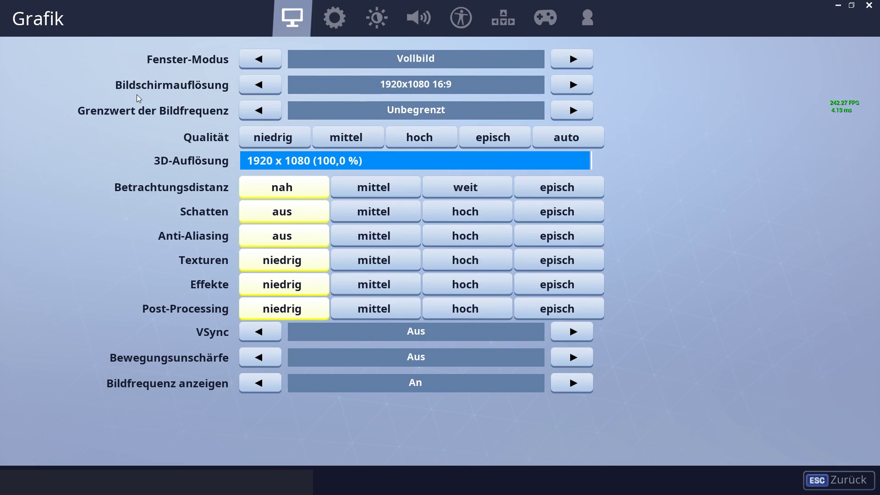
pyautogui.moveTo(139, 98)
pyautogui.moveTo(210, 74)
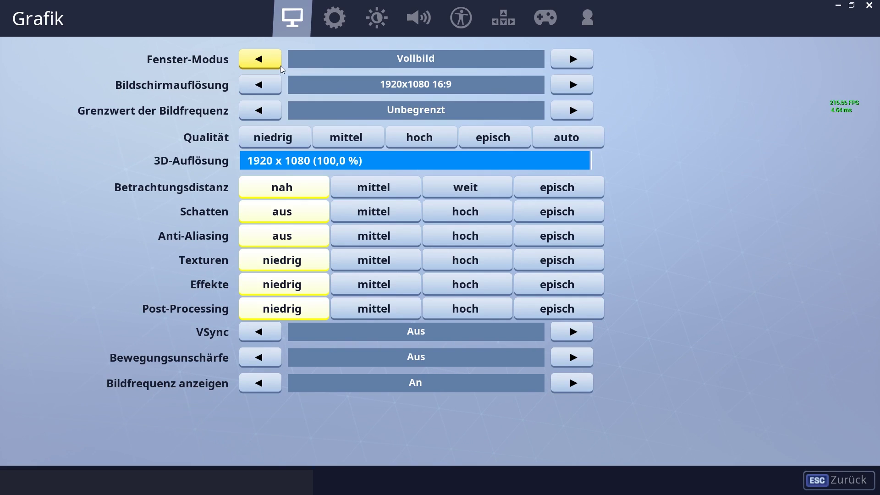
# Step: Try the Vollbild im Fenster window mode and return the setting to Vollbild
pyautogui.click(260, 59)
pyautogui.click(572, 59)
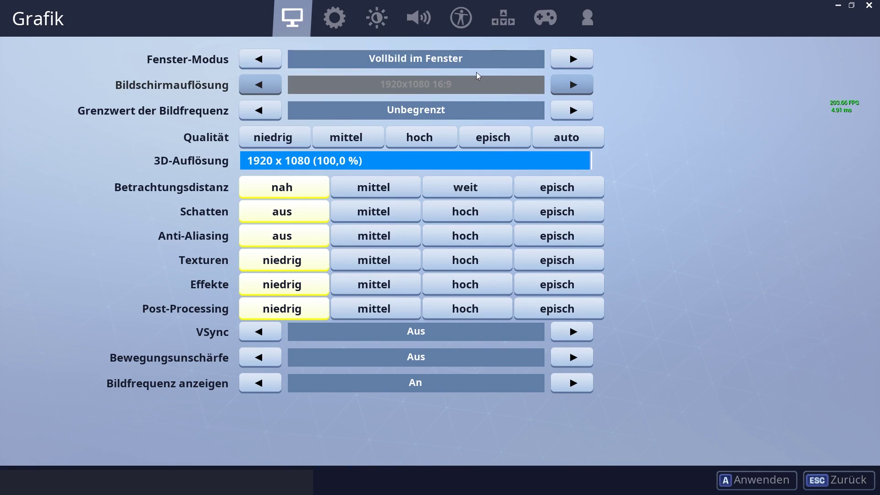
pyautogui.moveTo(506, 64)
pyautogui.click(261, 66)
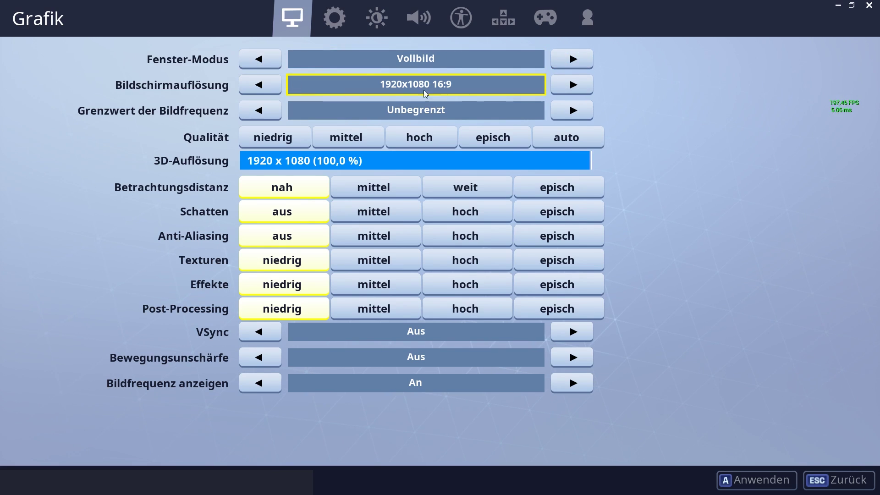
# Step: Lower the screen resolution to 1280x720 and bring it back to 1920x1080
pyautogui.click(260, 85)
pyautogui.click(260, 85)
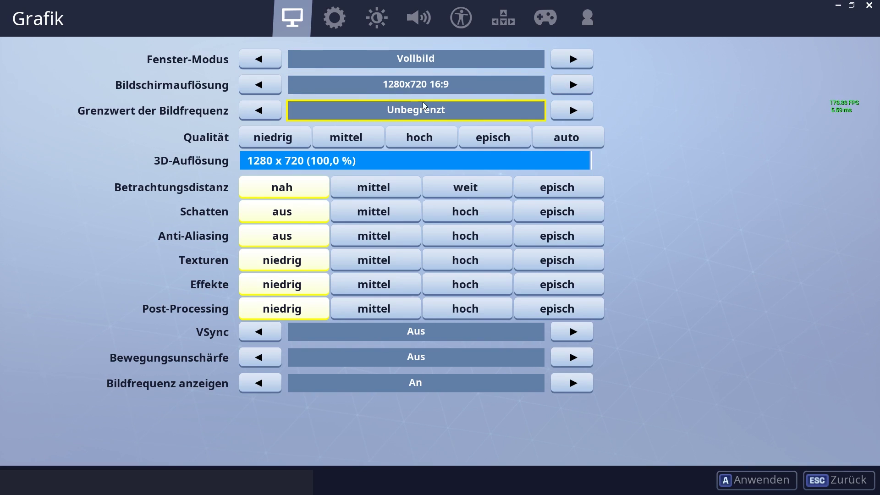
pyautogui.click(571, 85)
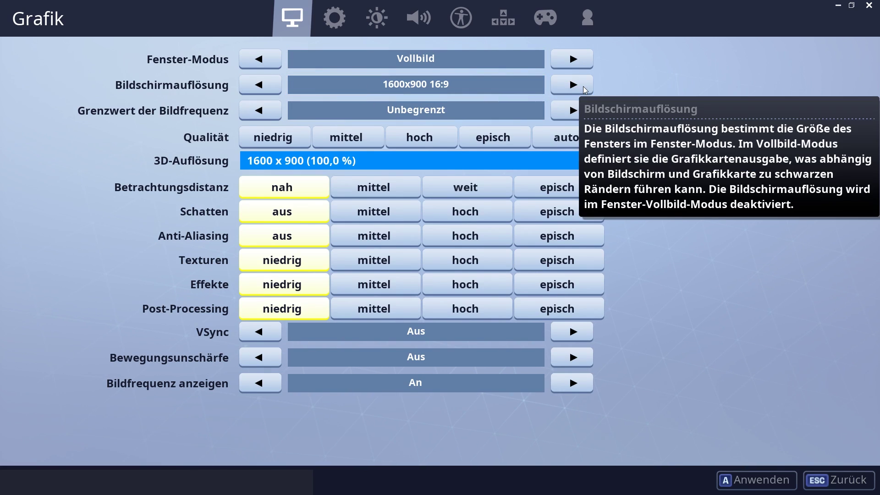
pyautogui.click(570, 85)
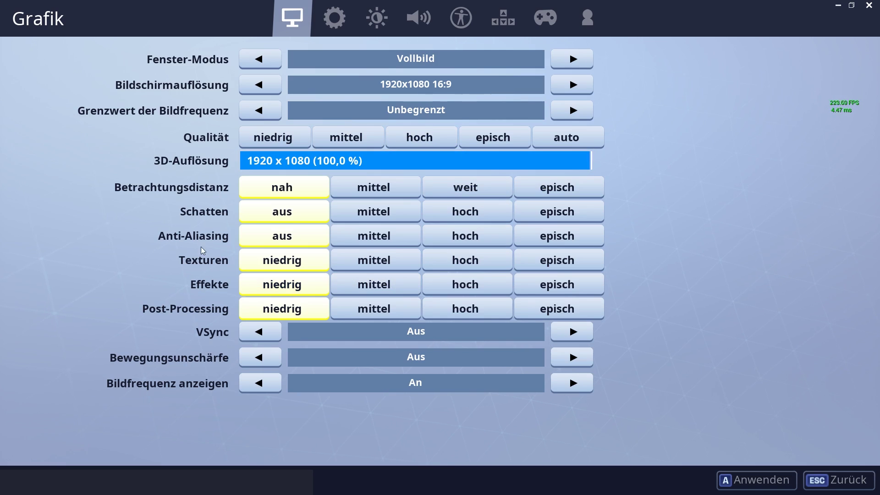
# Step: Set the frame rate limit to 120 Bilder/Sek
pyautogui.click(573, 111)
pyautogui.click(573, 111)
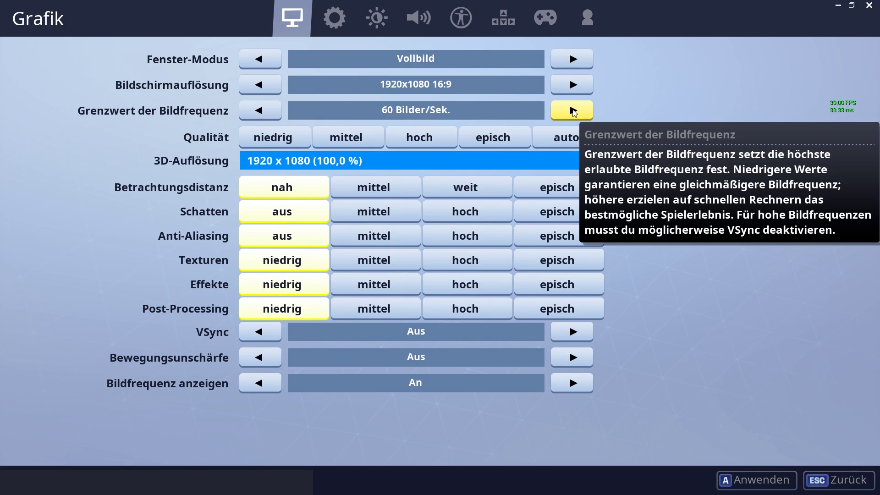
pyautogui.click(573, 112)
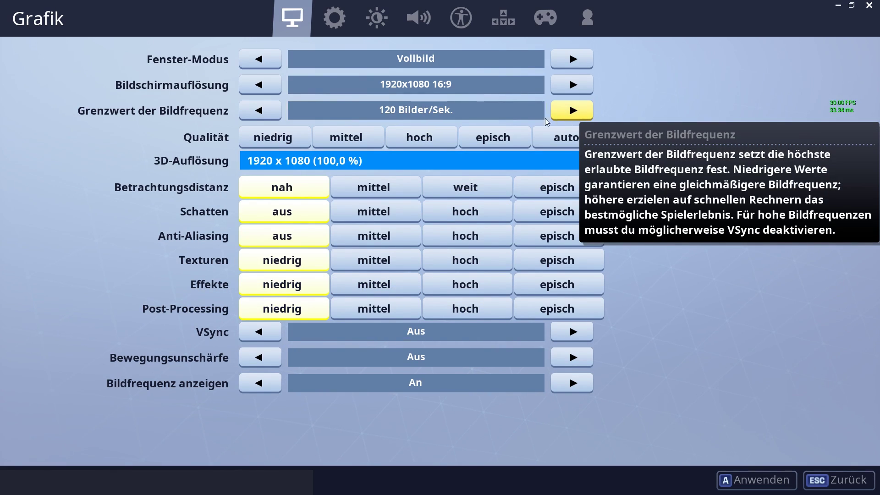